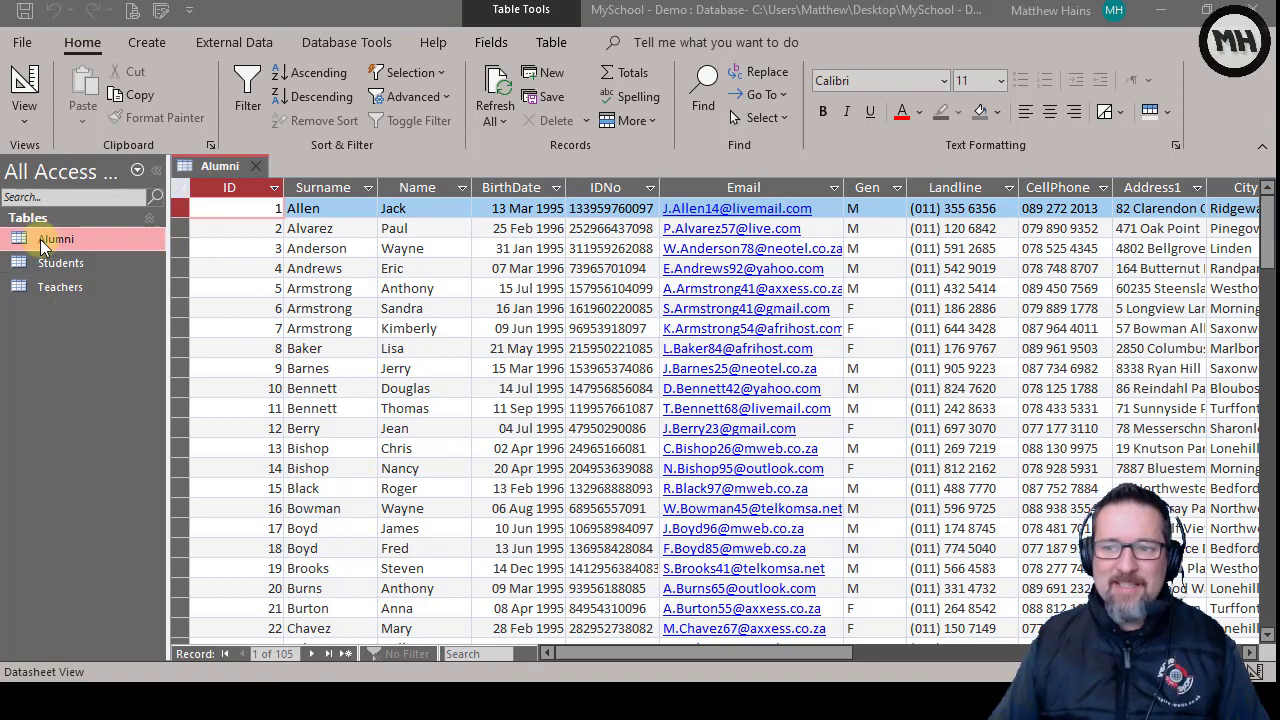
Look through the Alumni table down to its blank new-record row, select that row, and close the table.
left_click(582, 650)
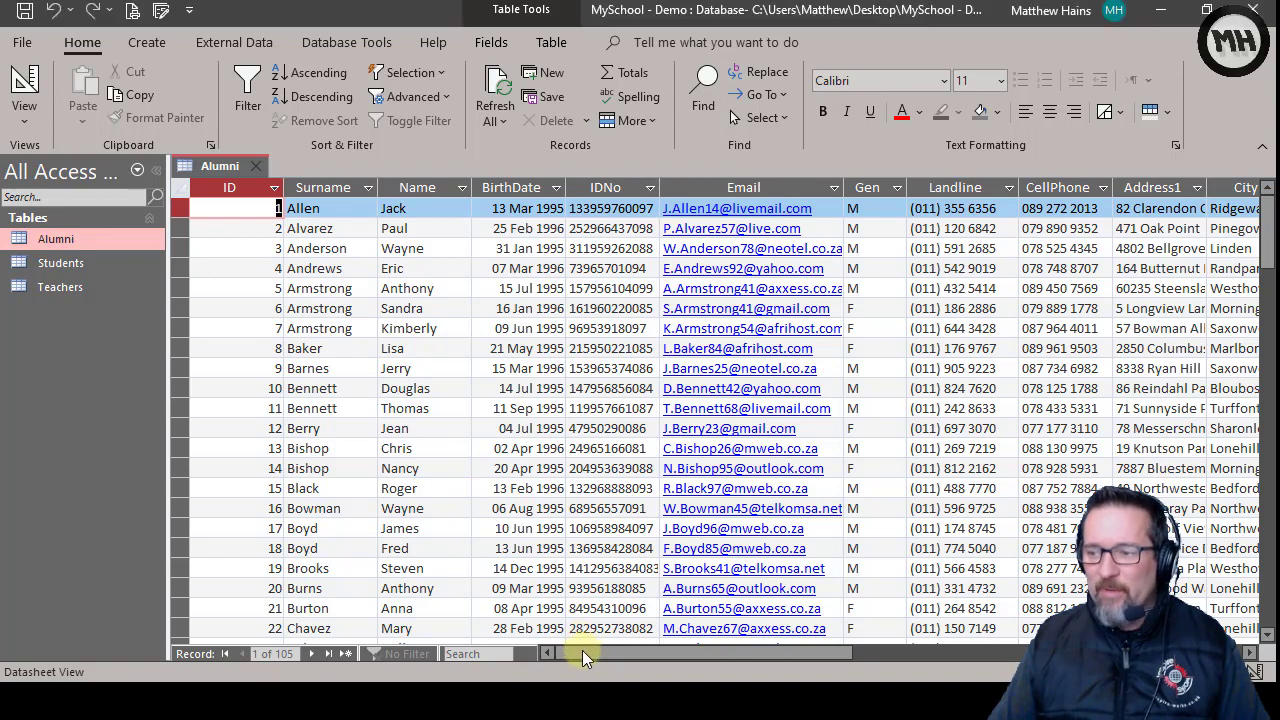
mouse_move(582, 650)
left_mouse_down()
mouse_move(736, 648)
mouse_move(585, 650)
left_mouse_up()
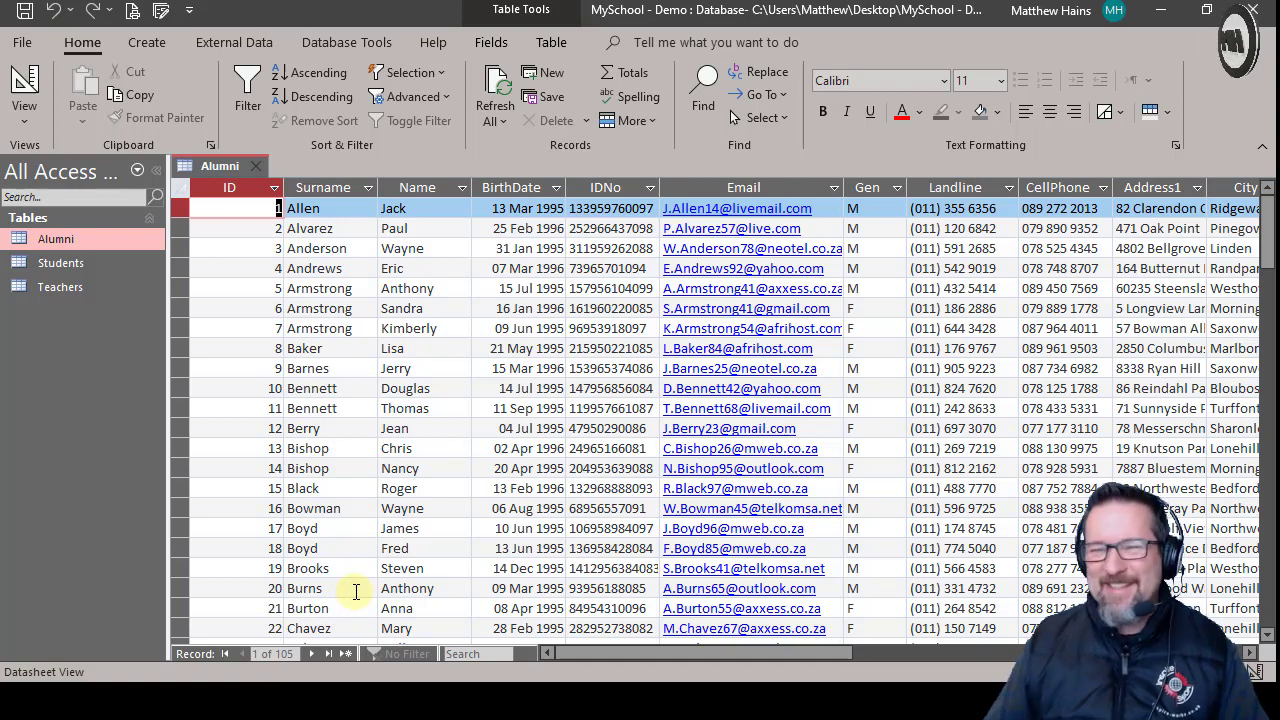
left_click_drag(1266, 222, 1268, 155)
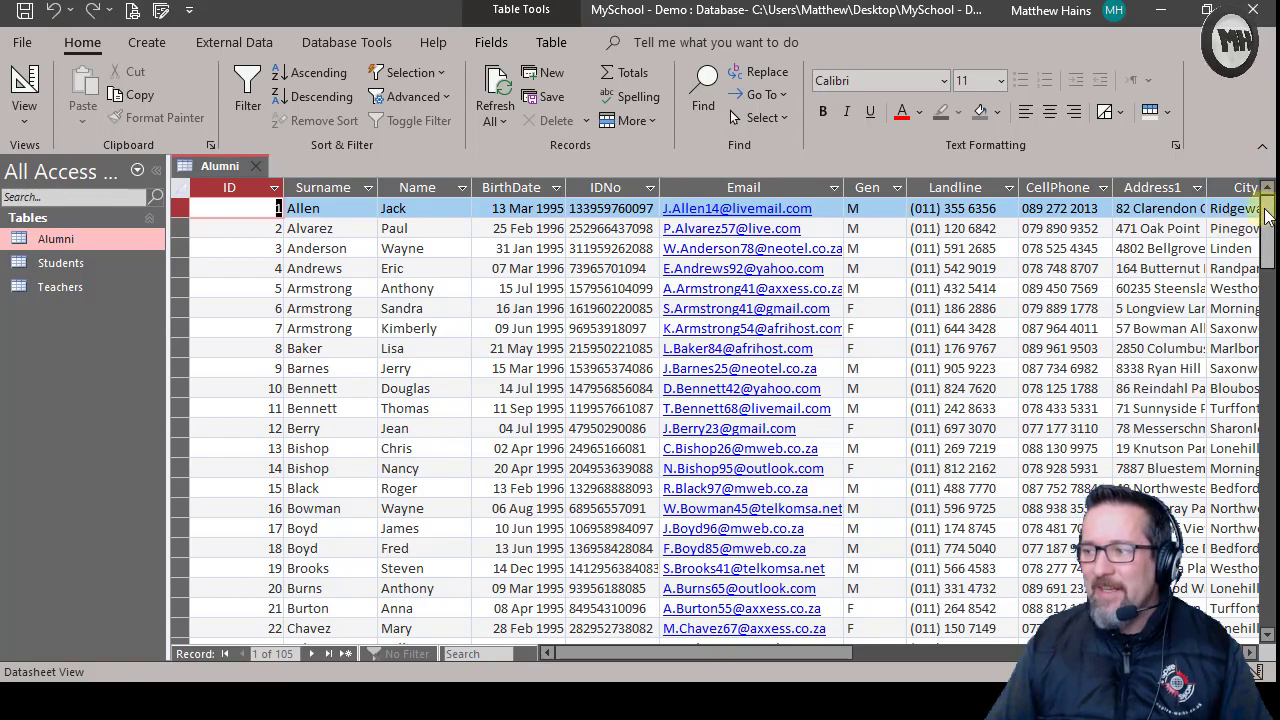
left_click_drag(1264, 220, 1240, 525)
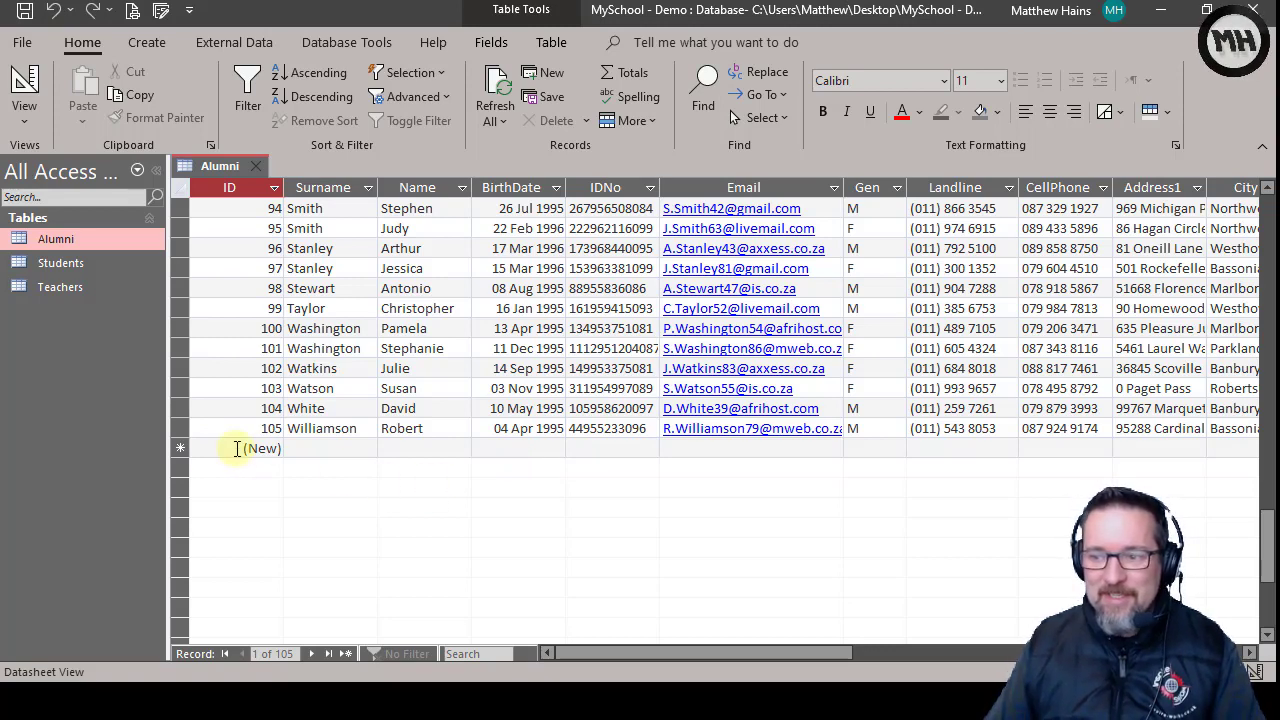
left_click(181, 449)
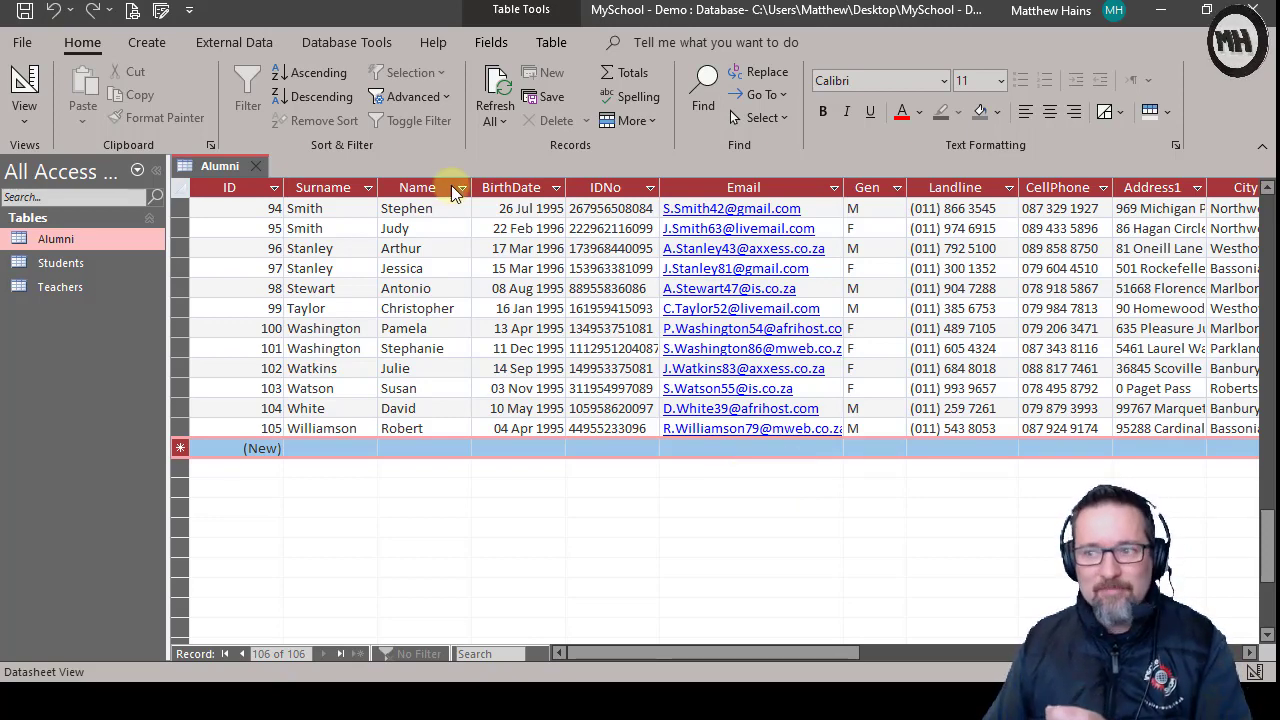
left_click(259, 167)
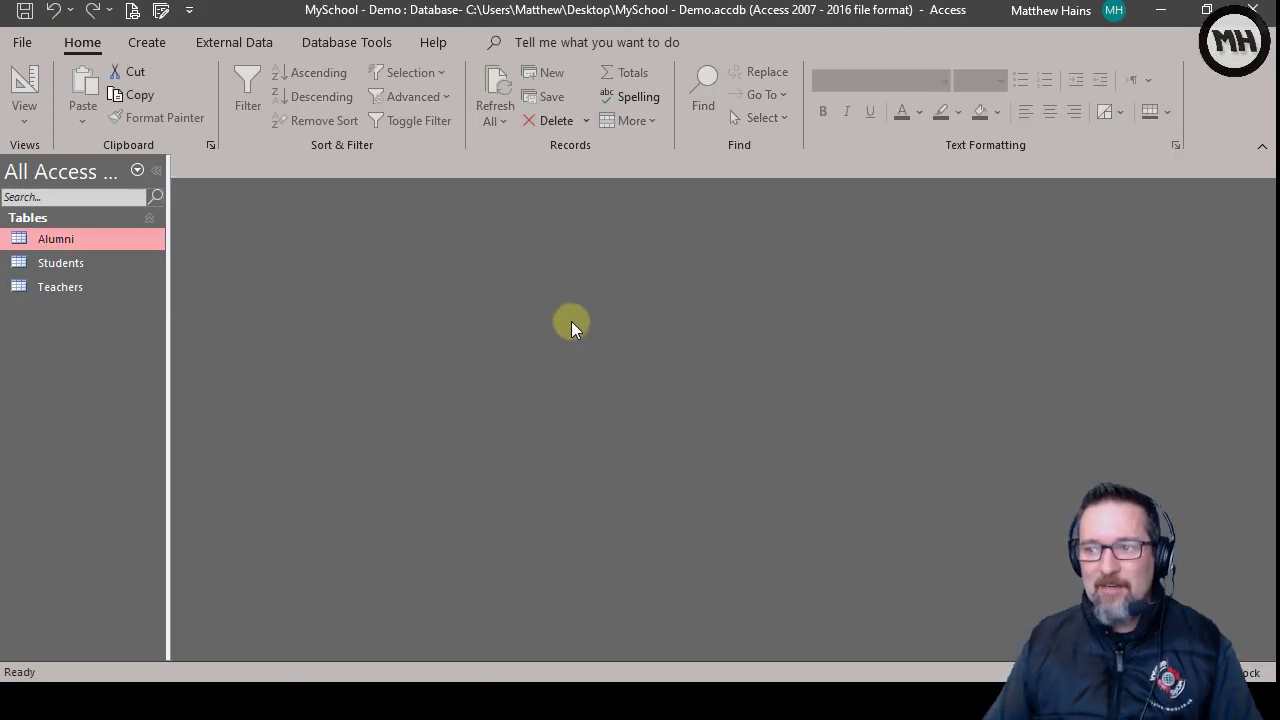
Start the Form Wizard and choose the Alumni table as the form's data source.
left_click(157, 40)
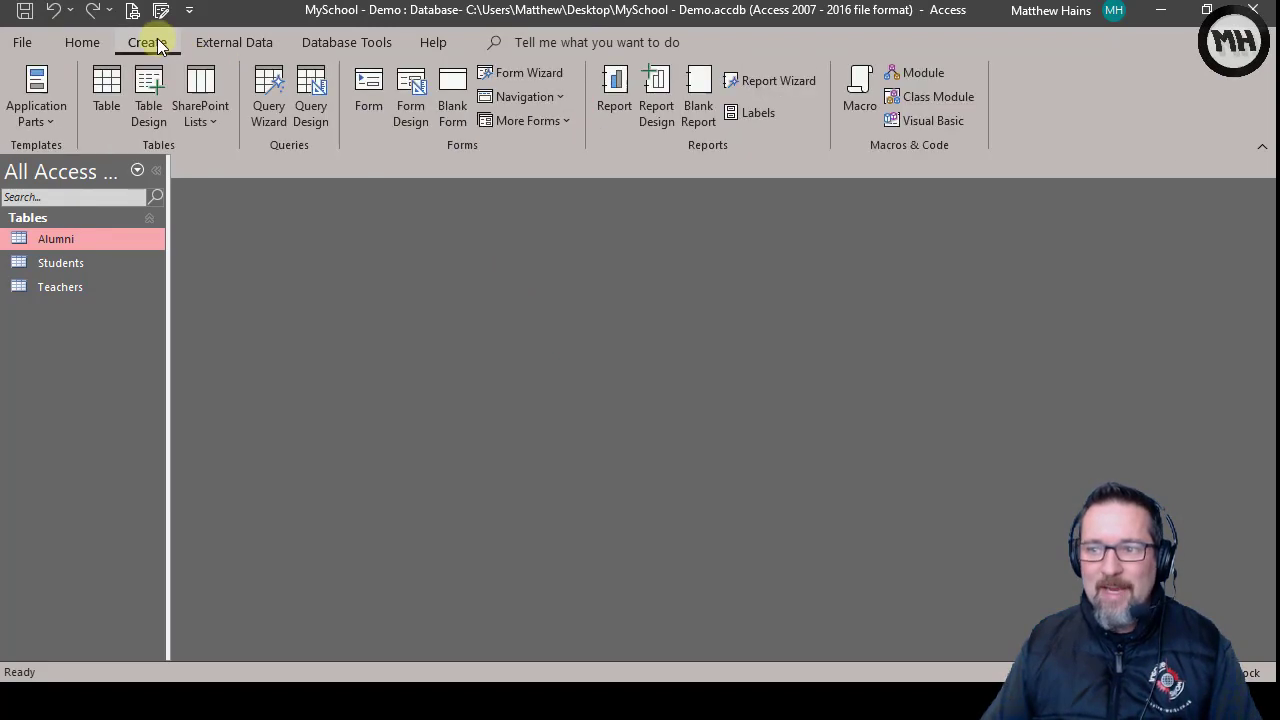
left_click(525, 73)
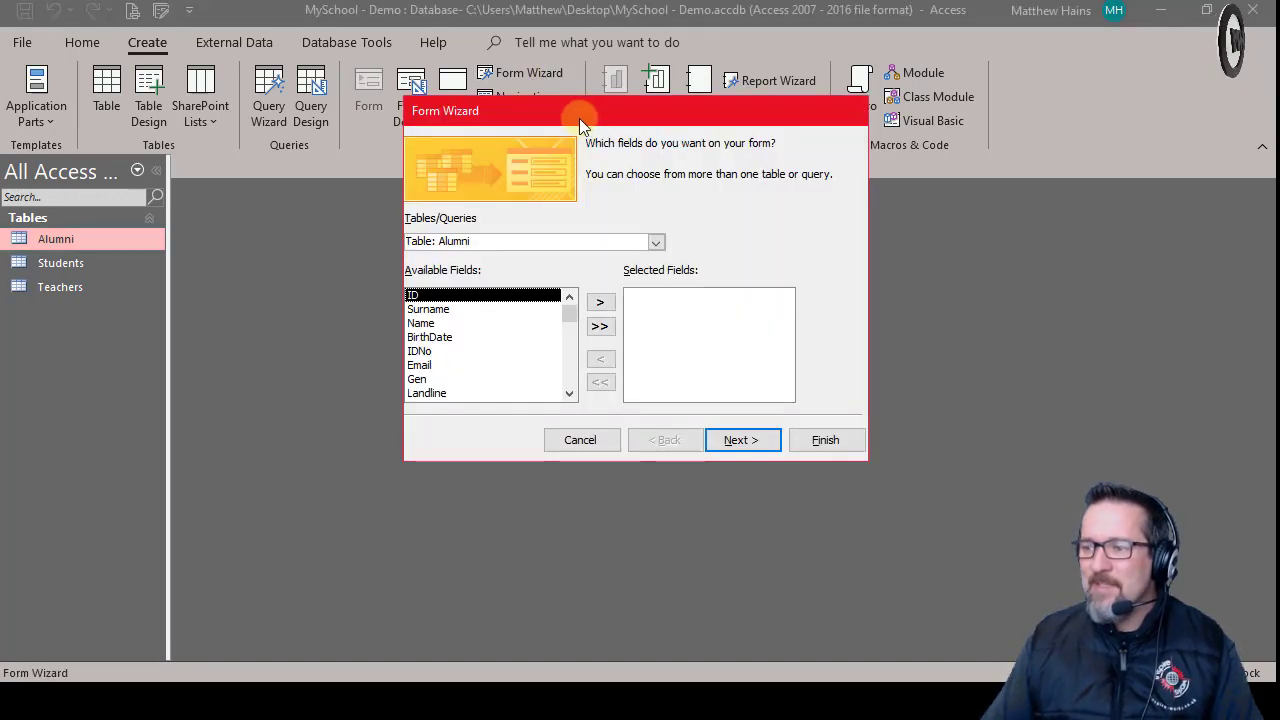
left_click_drag(581, 118, 503, 127)
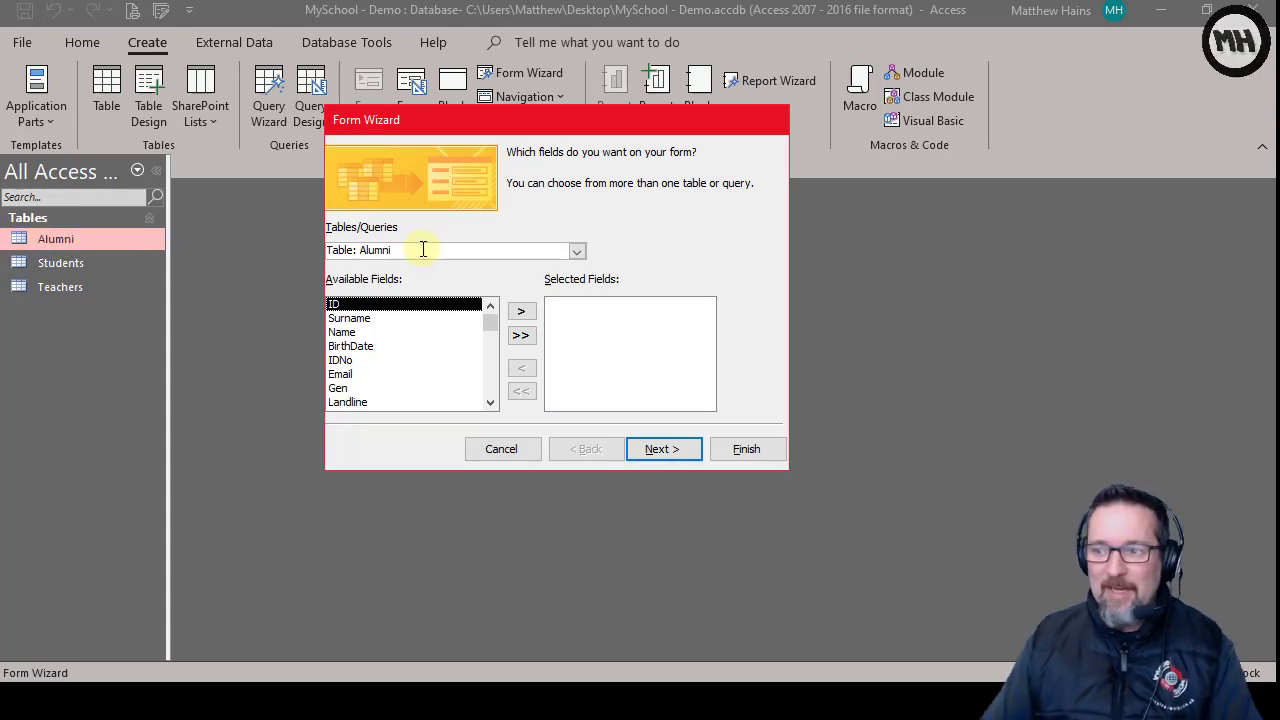
left_click(577, 251)
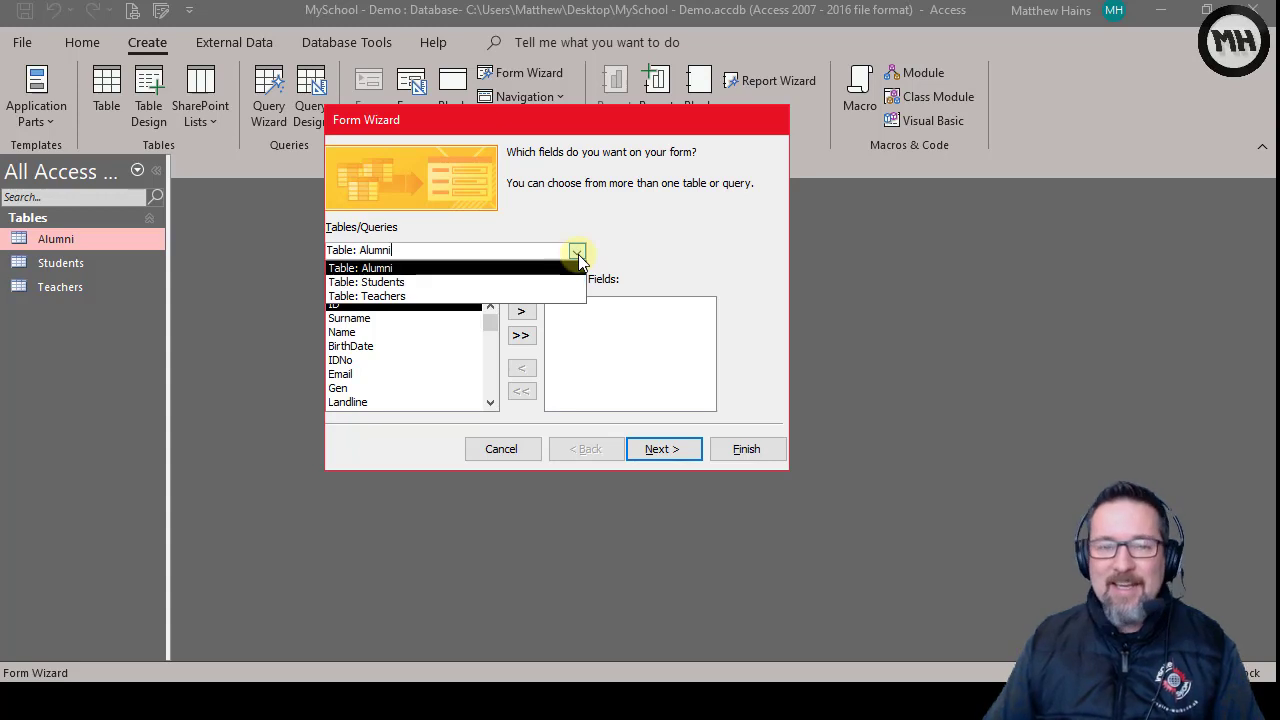
left_click(360, 272)
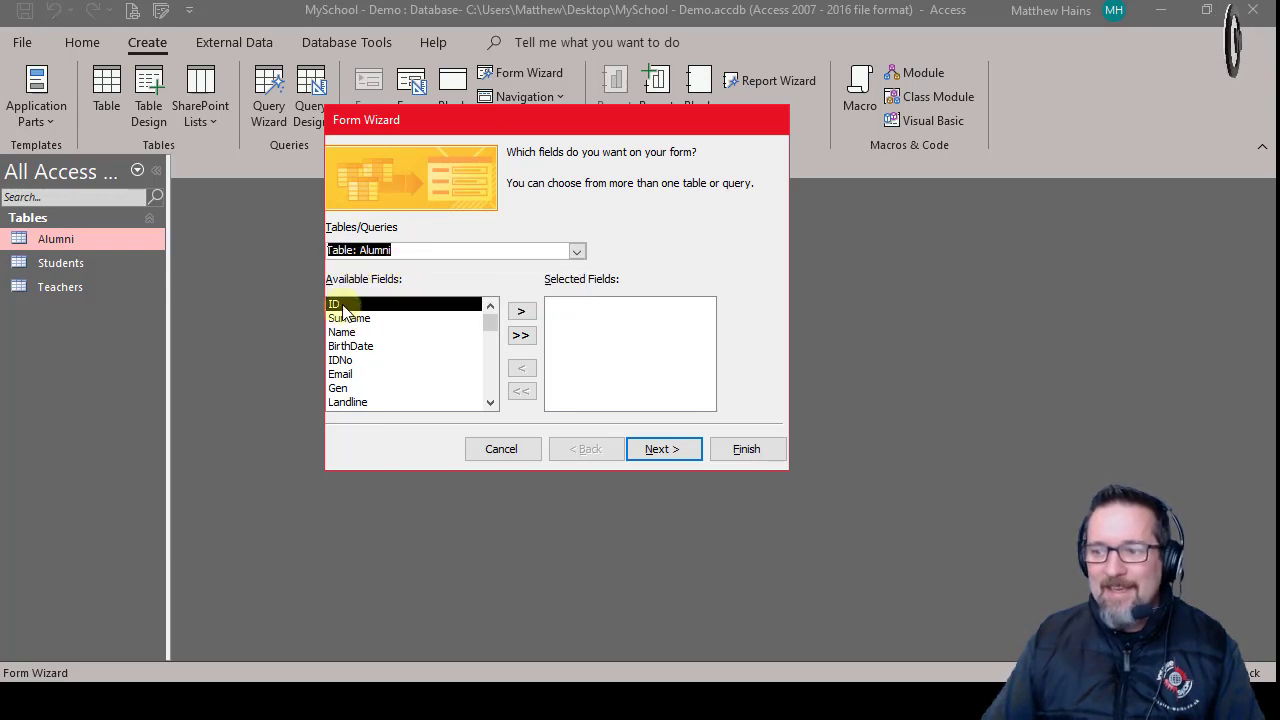
Add all Alumni fields except ID to the form in table order, from Surname through Username, and review the selection.
mouse_move(492, 327)
left_mouse_down()
mouse_move(488, 405)
mouse_move(495, 313)
left_mouse_up()
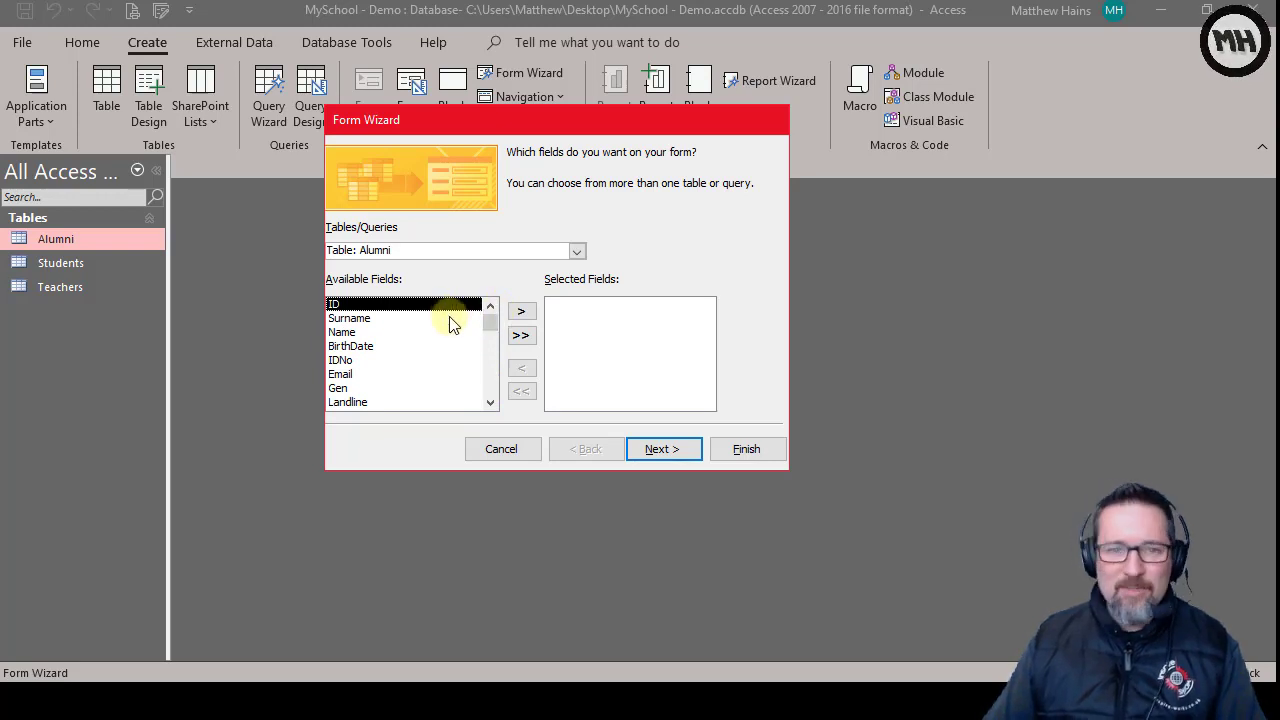
left_click(365, 319)
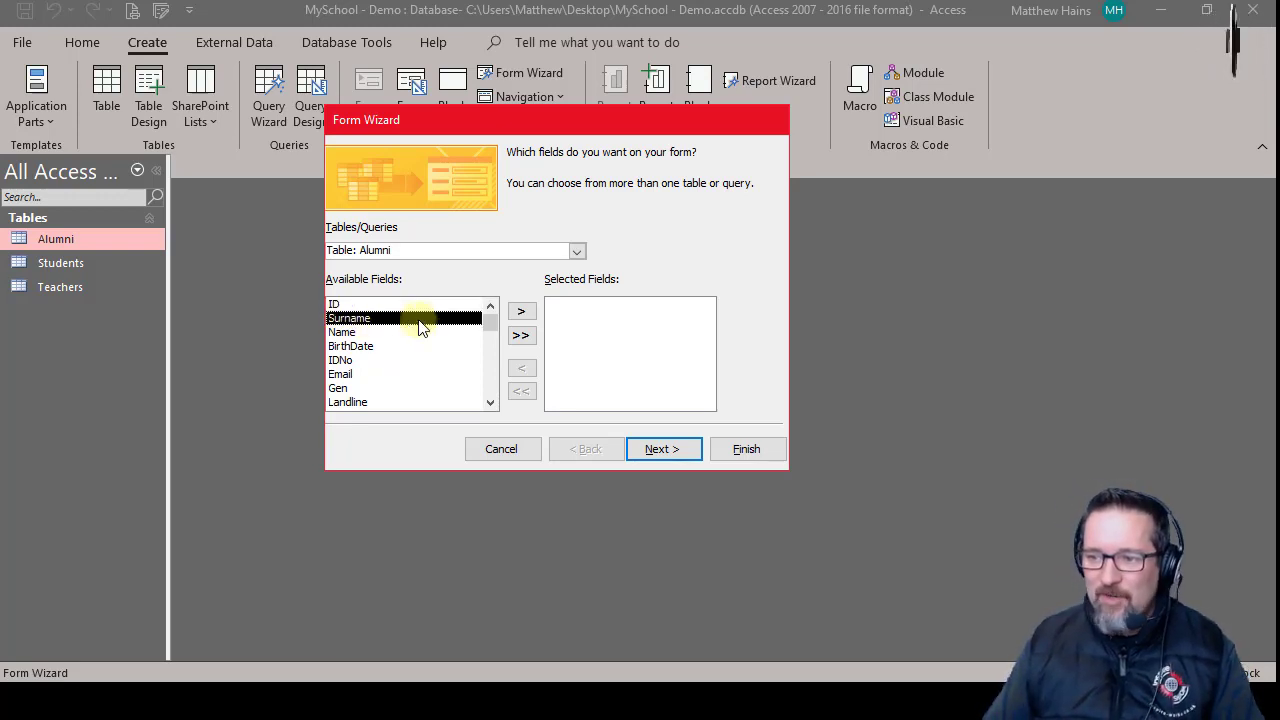
left_click(526, 313)
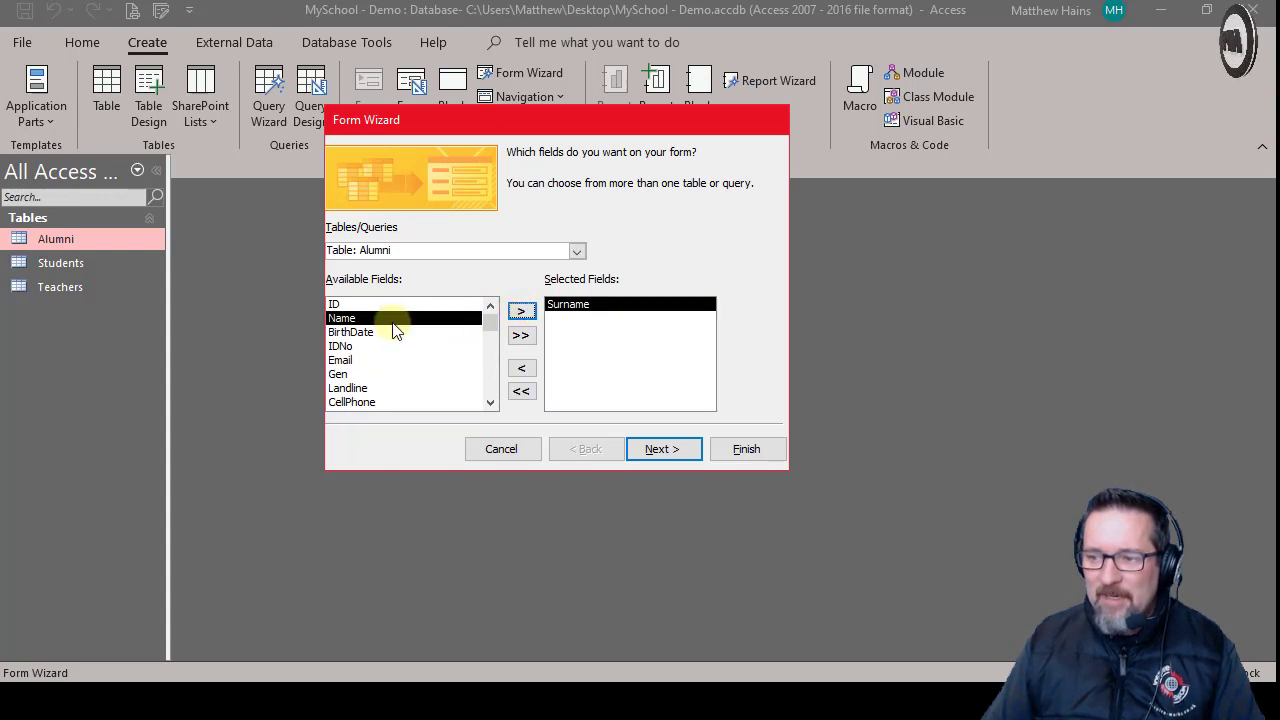
left_click(520, 313)
left_click(526, 313)
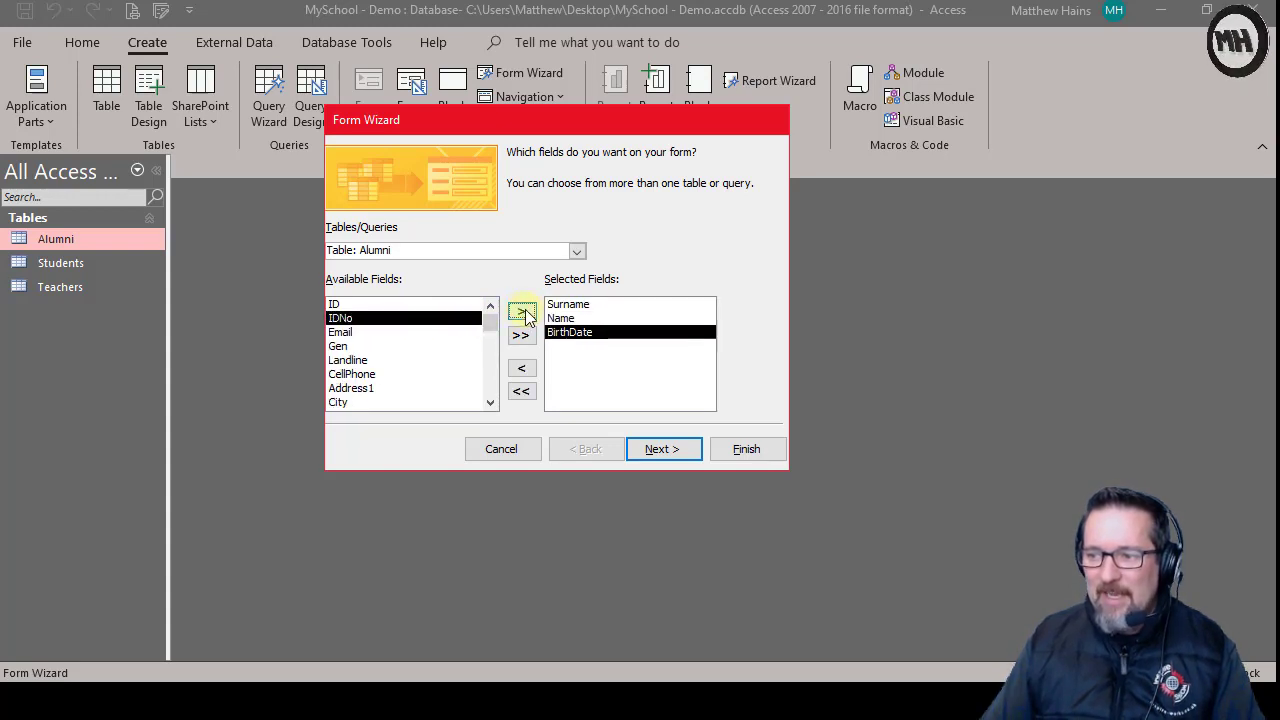
left_click(524, 313)
left_click(524, 313)
left_click(524, 313)
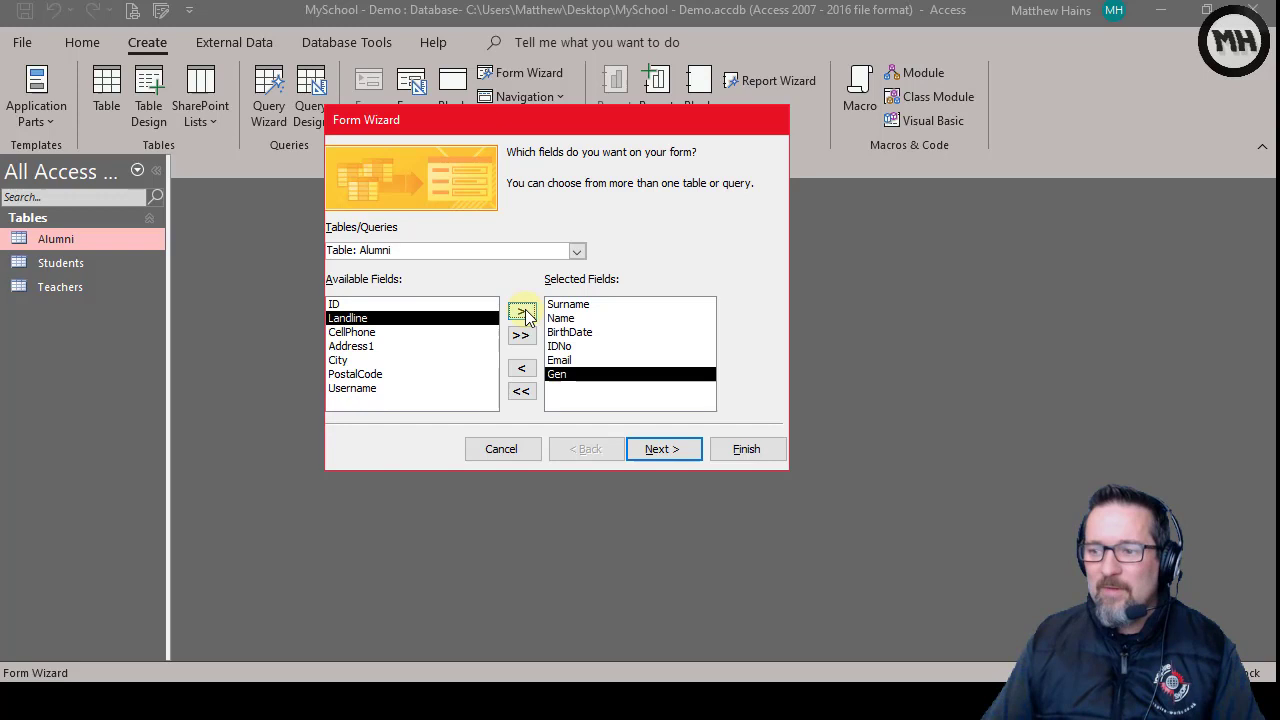
left_click(524, 313)
left_click(524, 313)
left_click(524, 313)
left_click(524, 313)
left_click(522, 313)
left_click(522, 313)
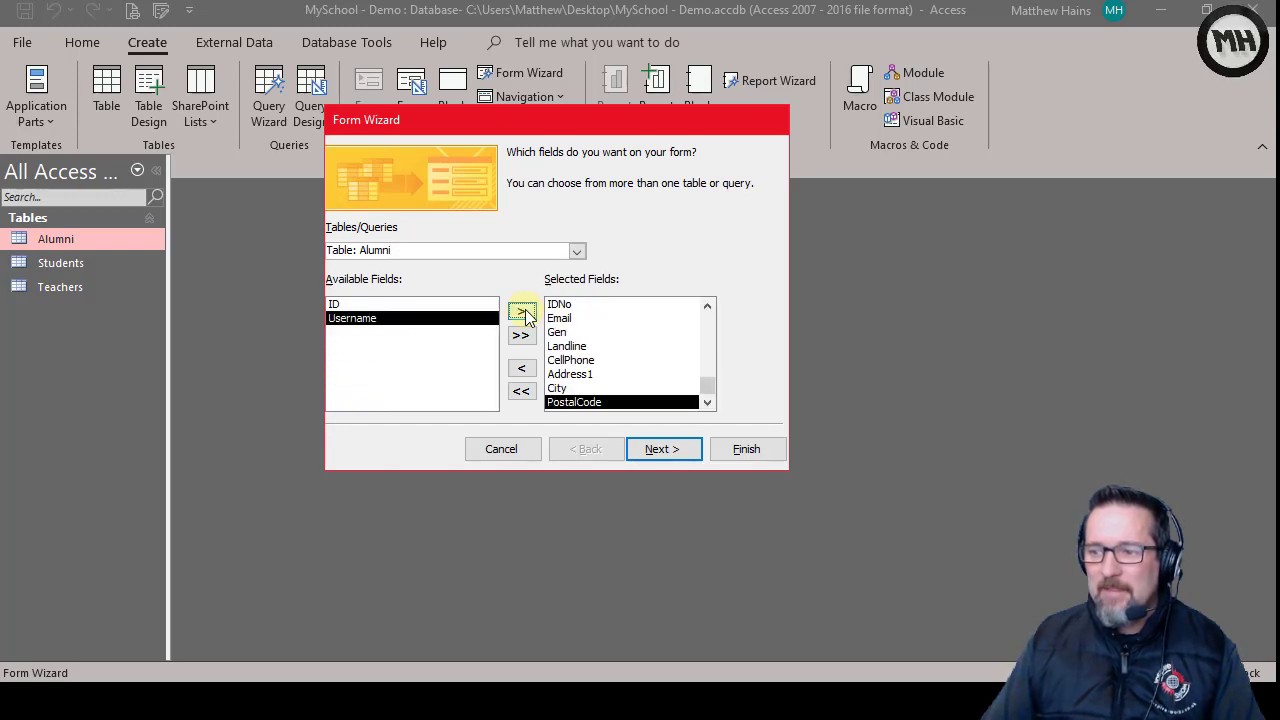
left_click(522, 313)
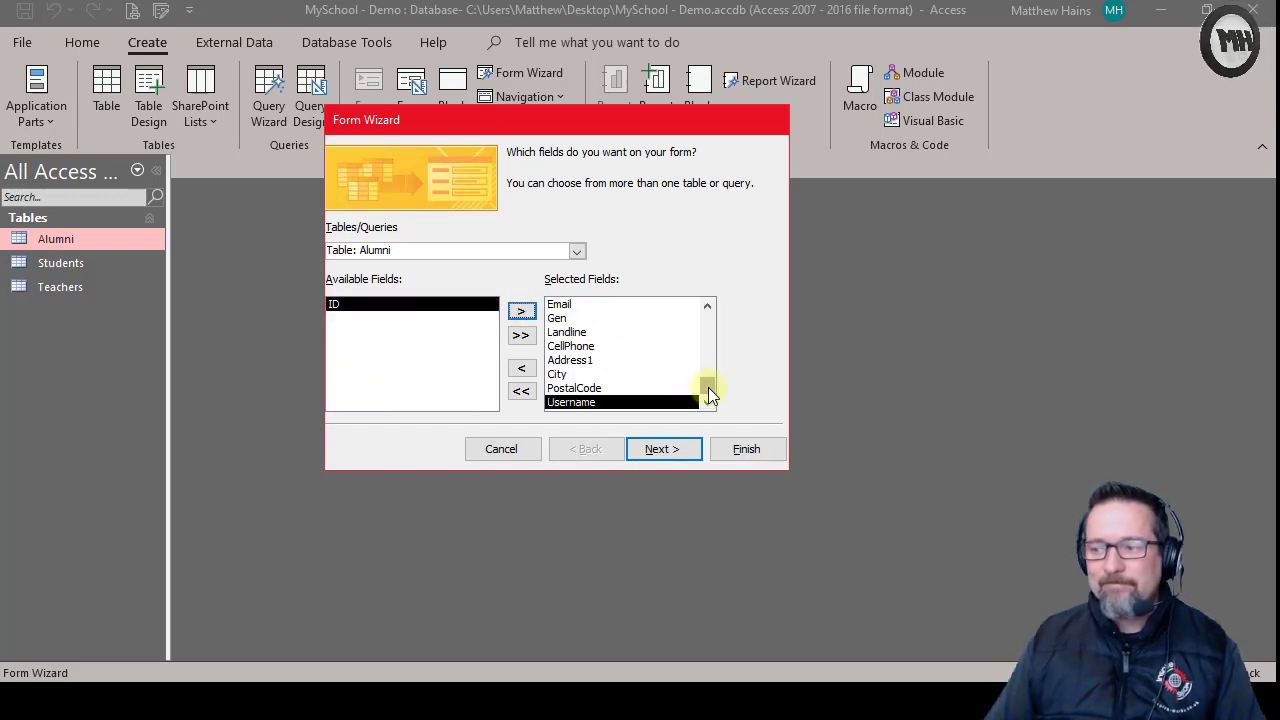
left_click_drag(708, 392, 705, 302)
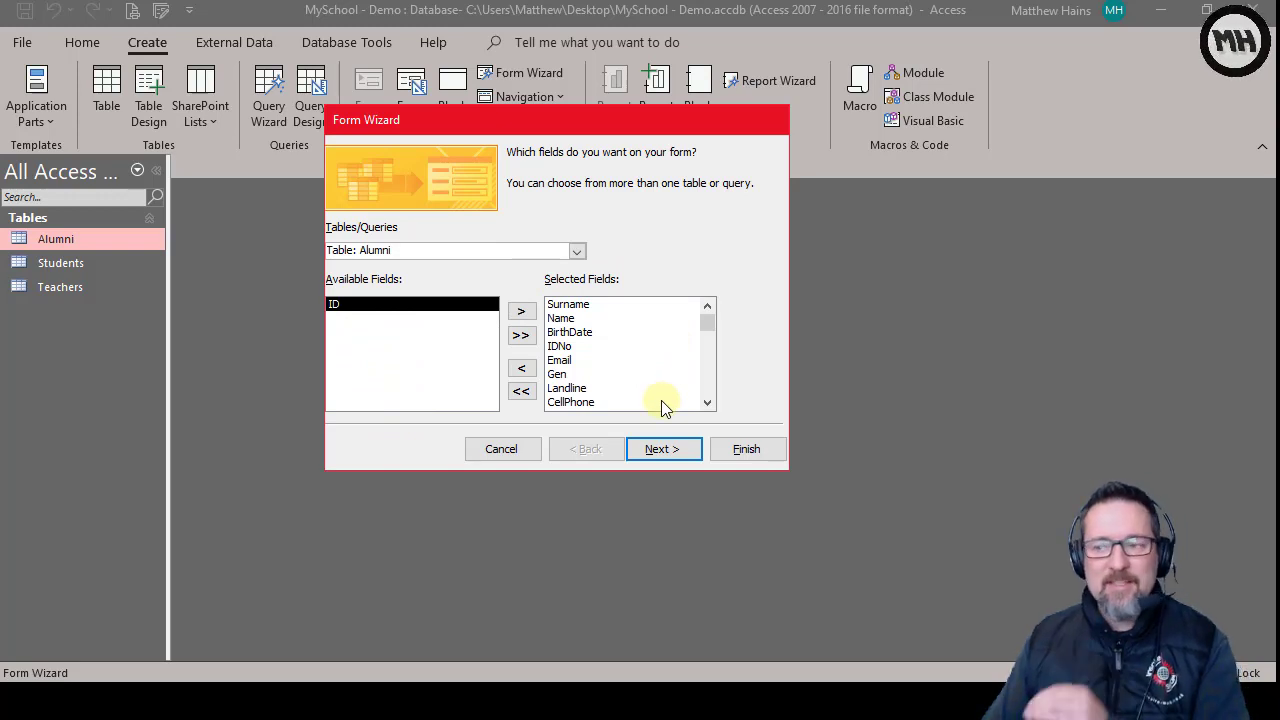
Keep the Columnar layout, title the form "Alumni Data Capture", and finish the wizard with the form opened for viewing or entering information.
left_click(678, 452)
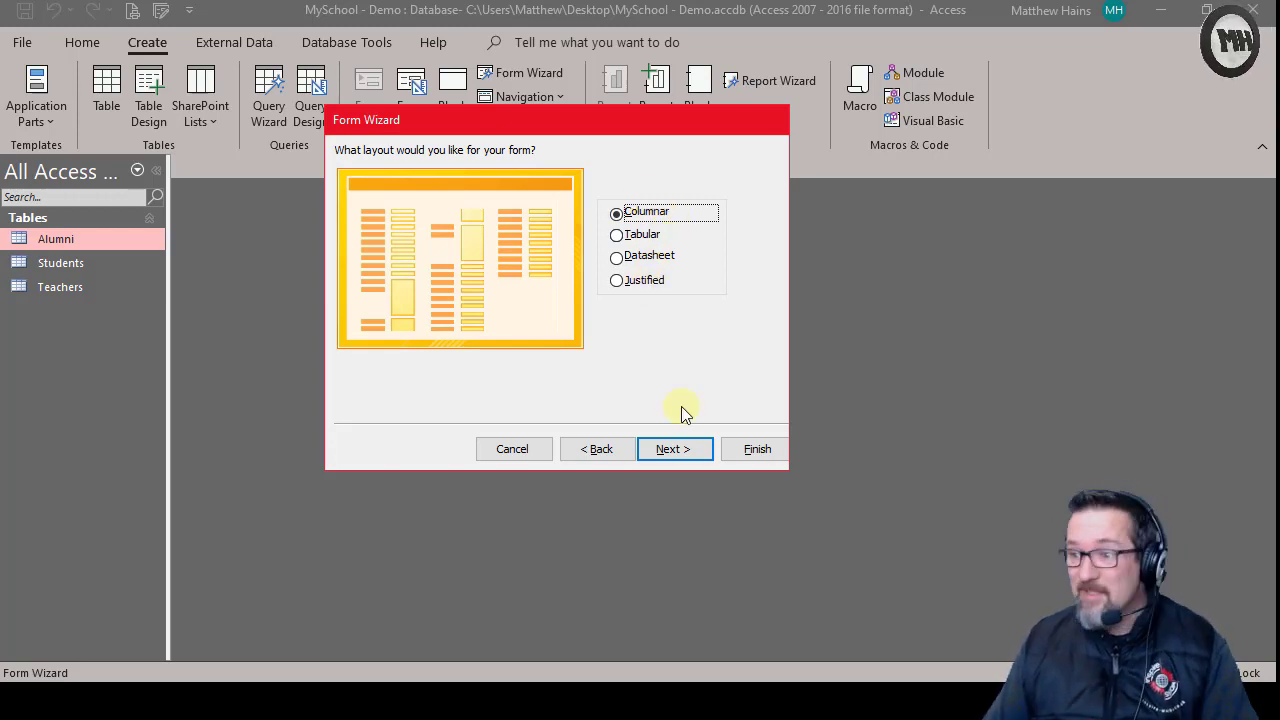
left_click(672, 449)
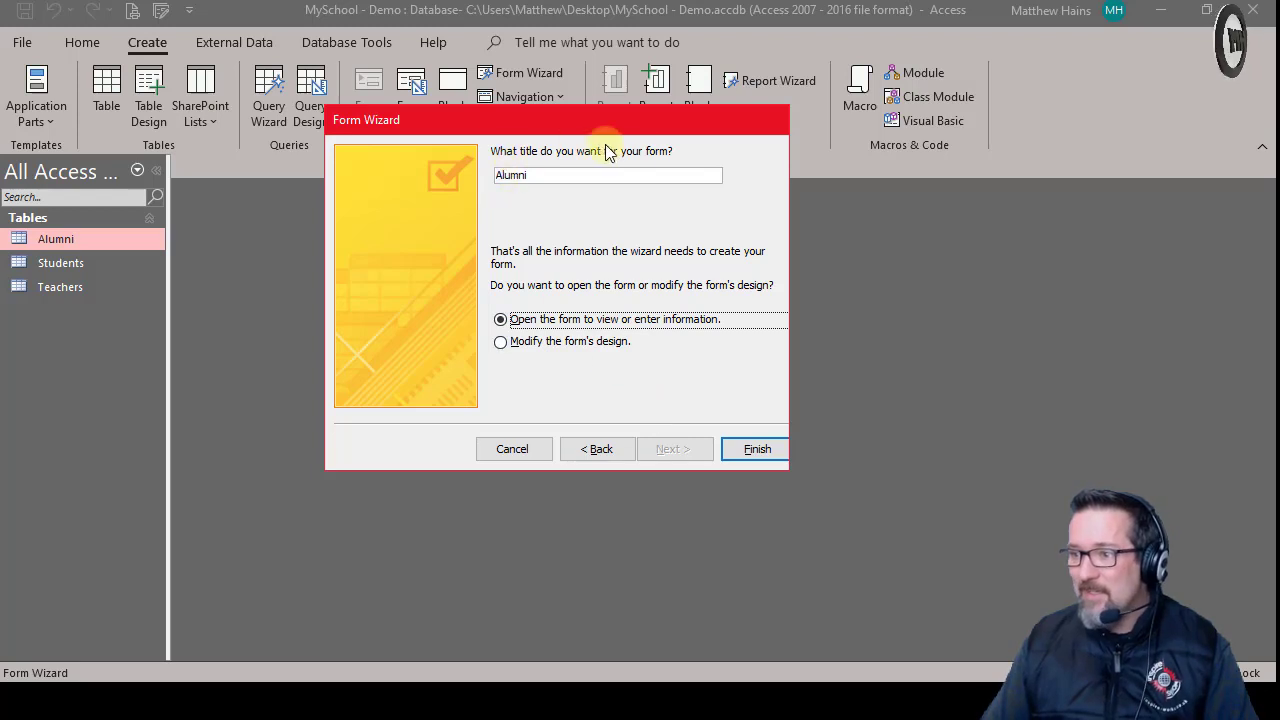
left_click(595, 174)
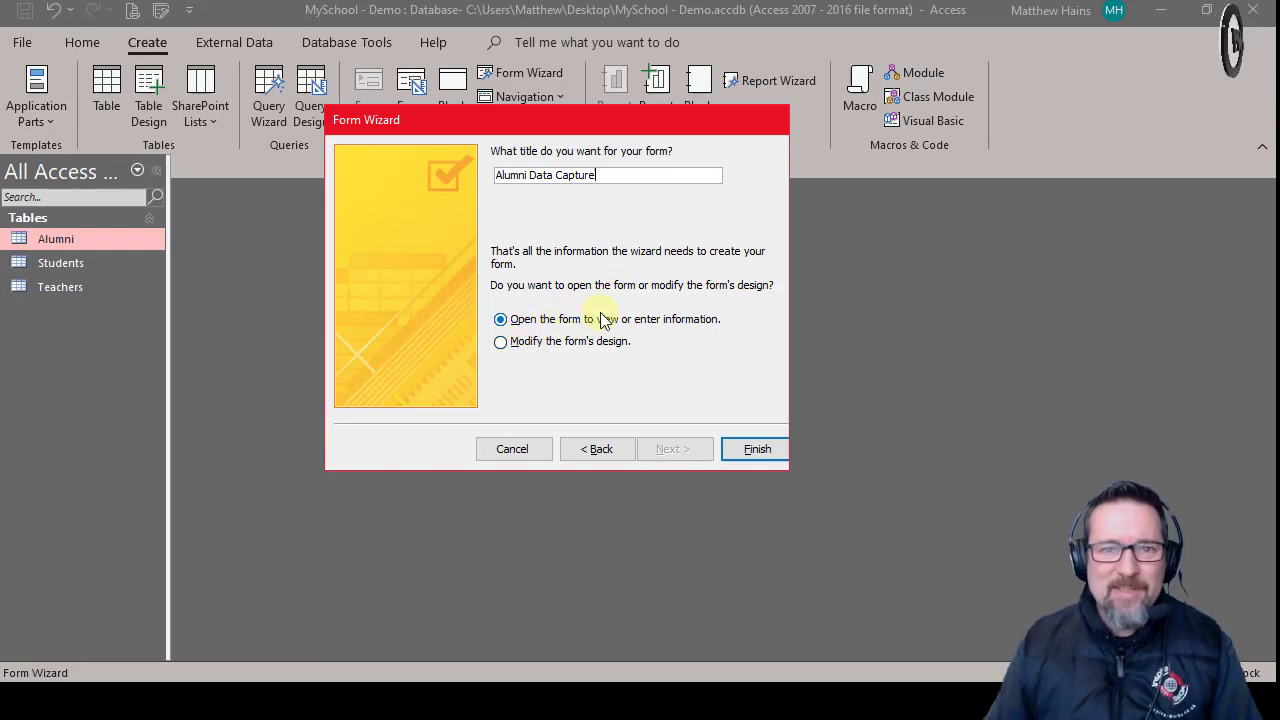
left_click(770, 451)
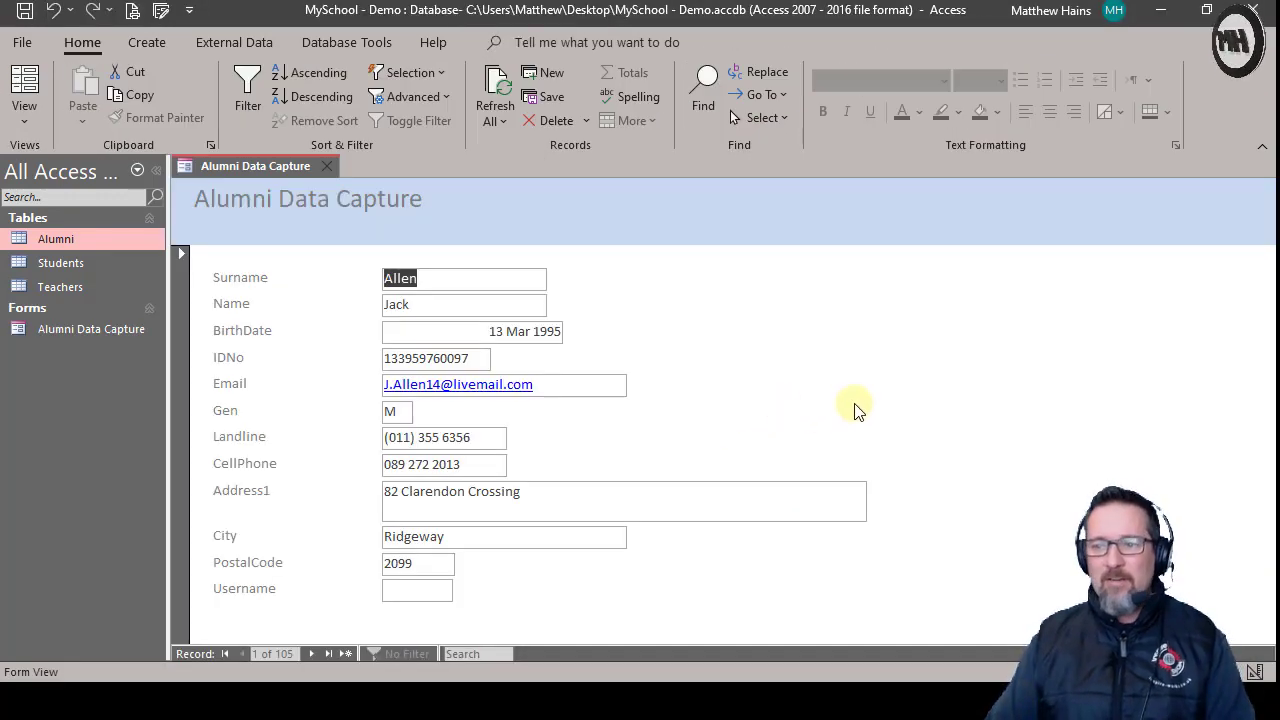
Collapse the ribbon and go through the first record's fields in the Alumni Data Capture form.
left_click(1260, 150)
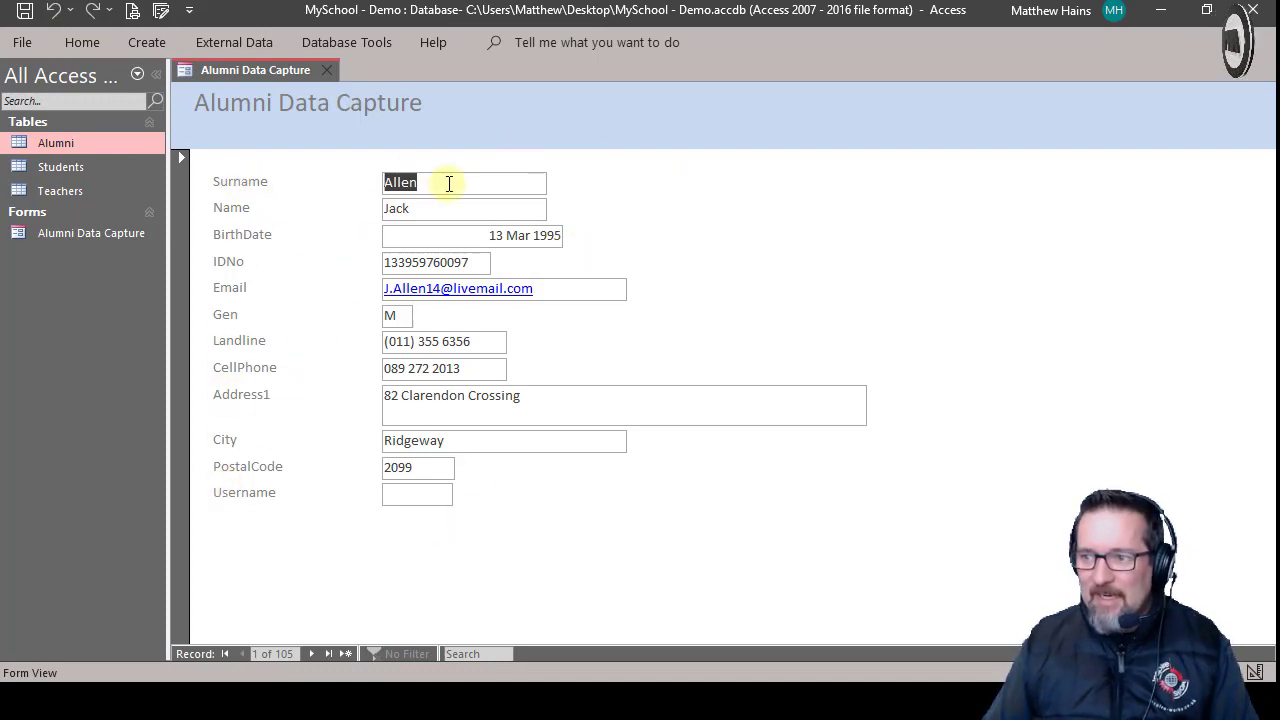
left_click(446, 207)
left_click(445, 235)
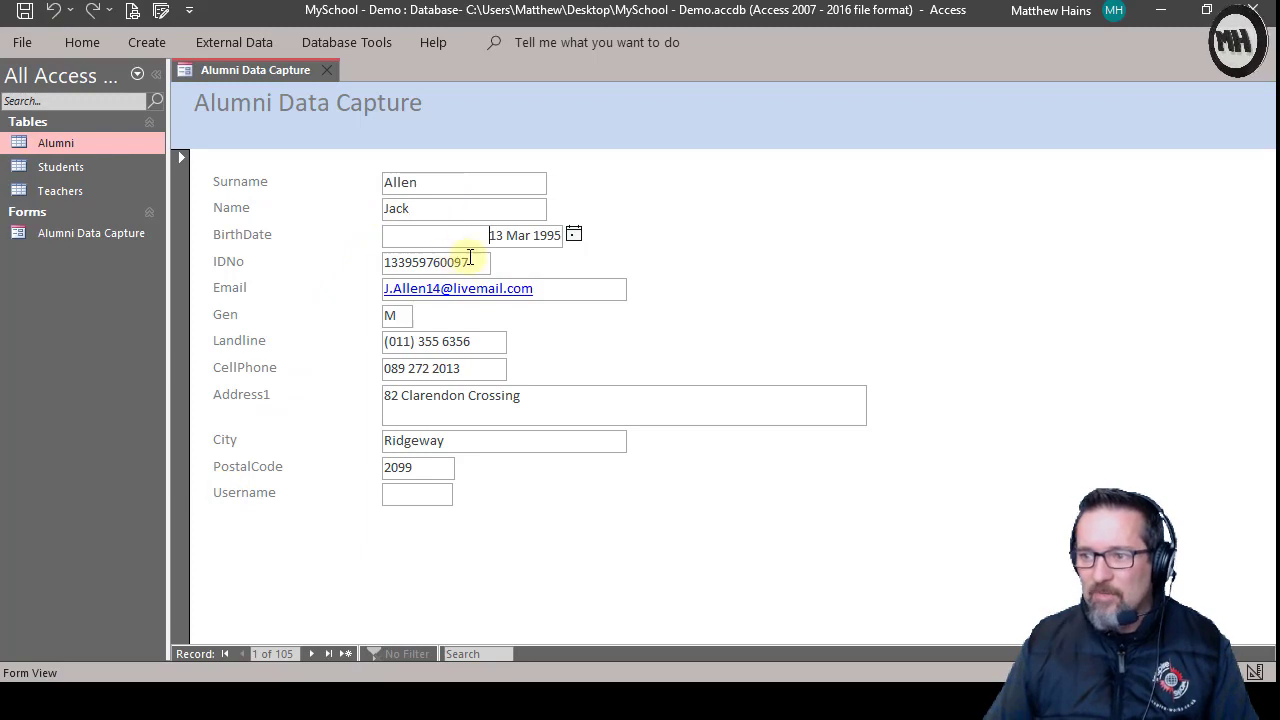
left_click(470, 258)
key("Tab")
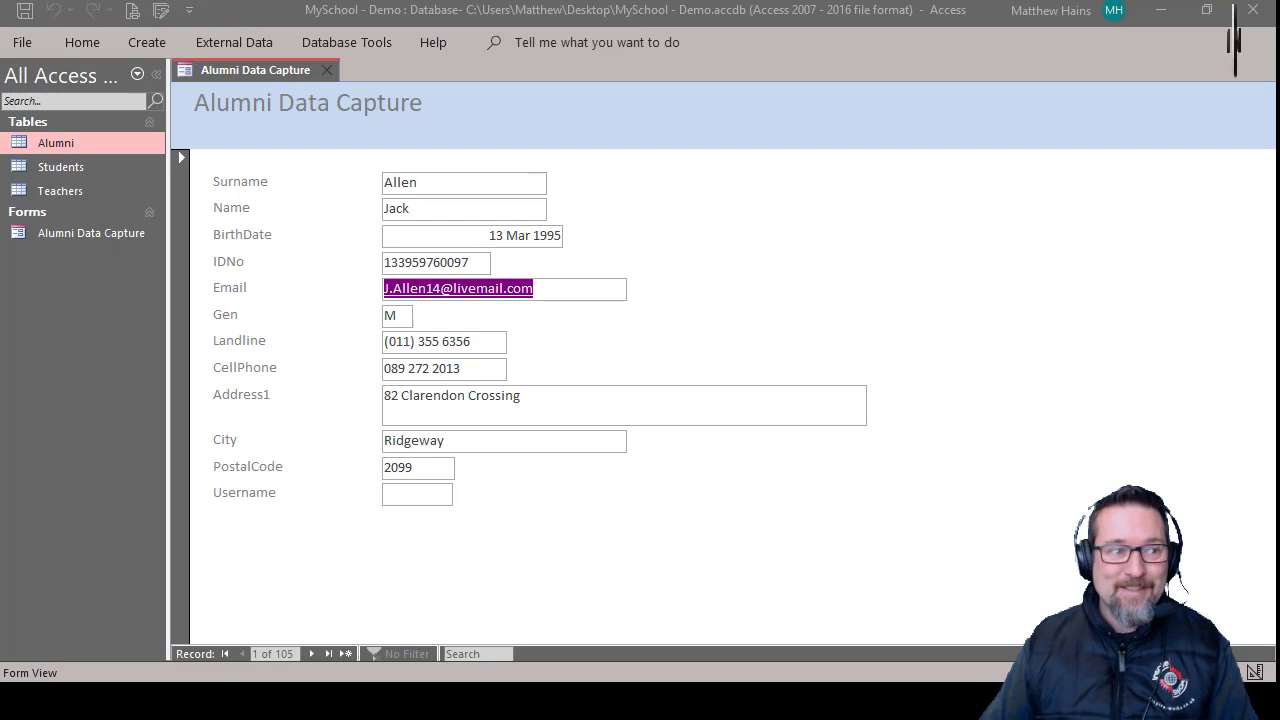
left_click(320, 523)
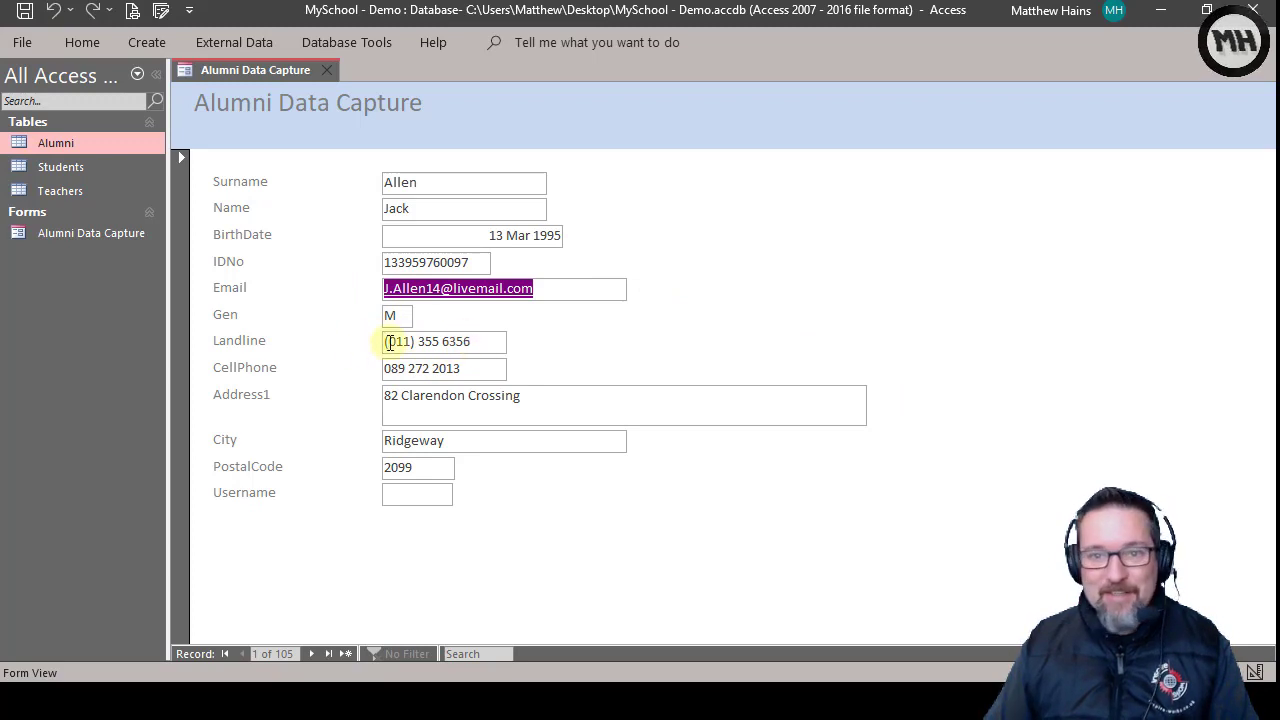
left_click(488, 341)
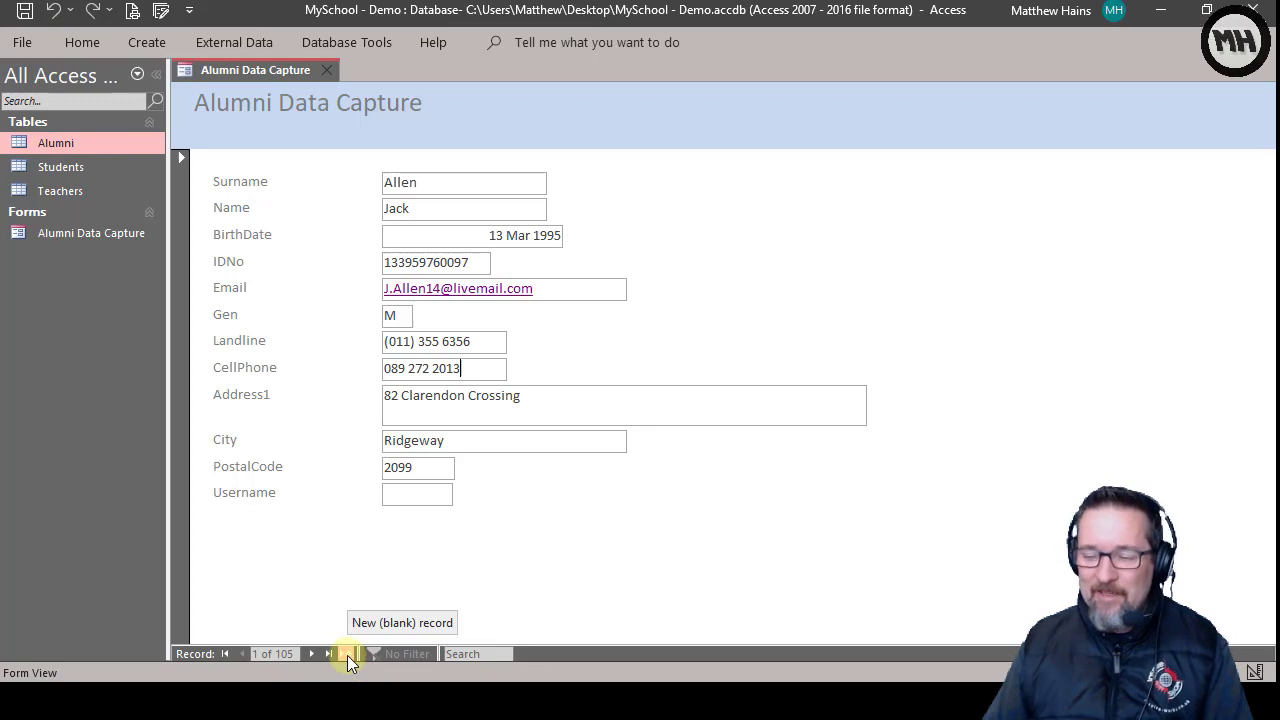
Start a new blank record in the Alumni Data Capture form.
left_click(347, 655)
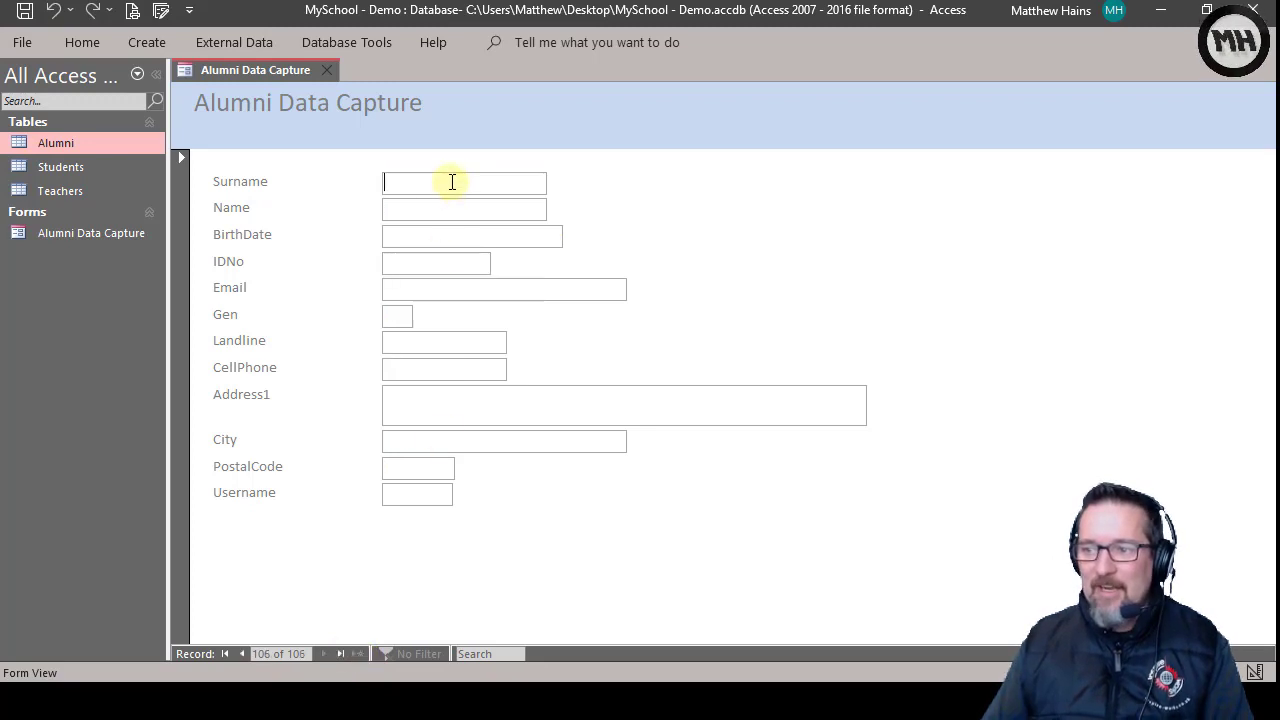